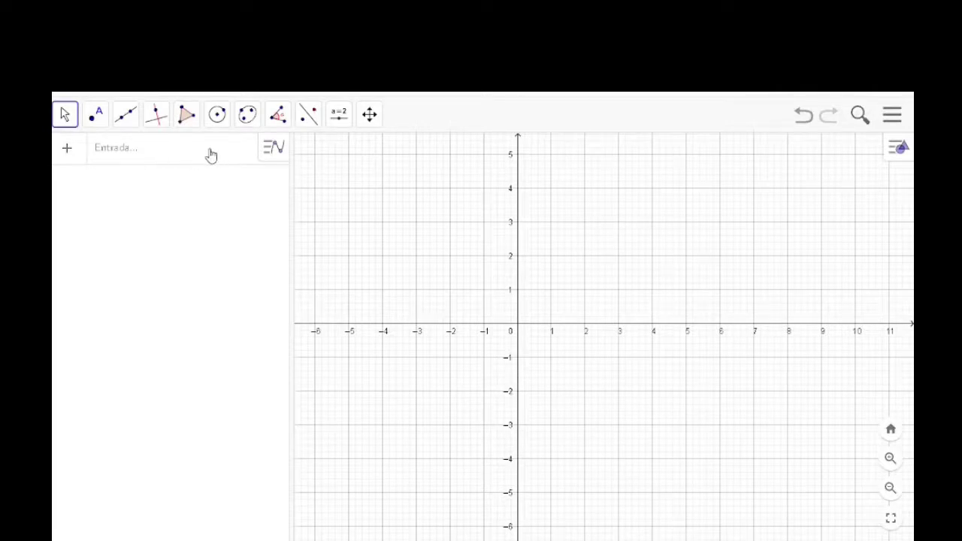
Draw a circle centred at the origin and passing through the point (5, 0) on the x-axis.
click(217, 114)
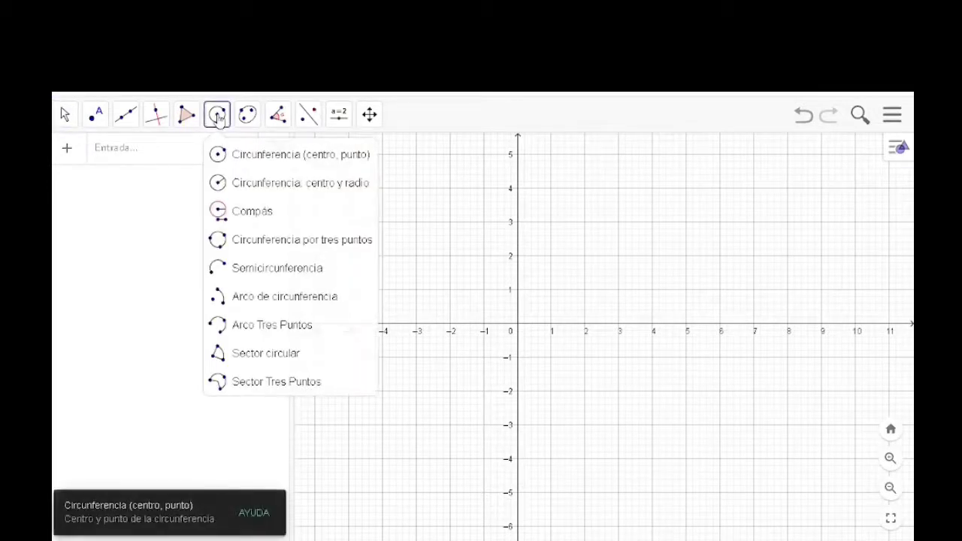
click(248, 155)
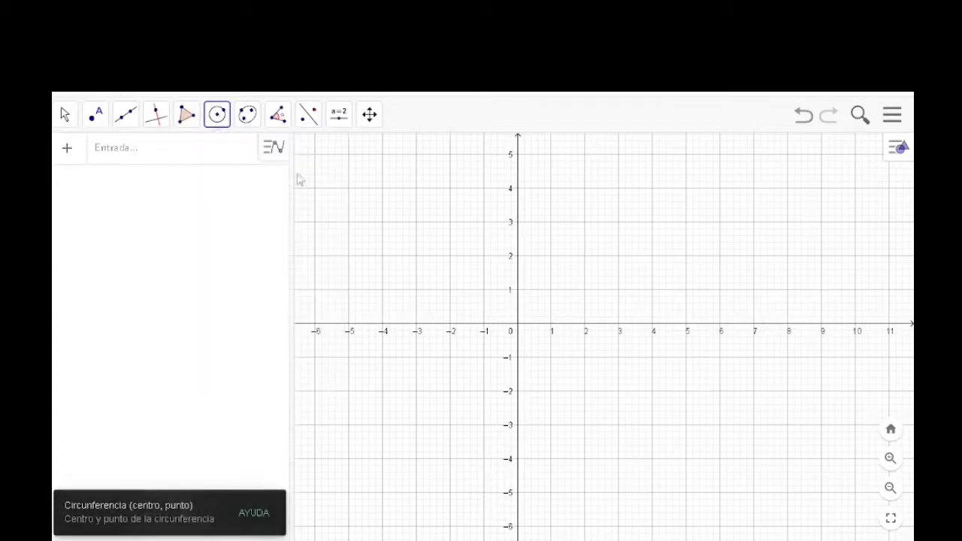
click(517, 325)
click(686, 325)
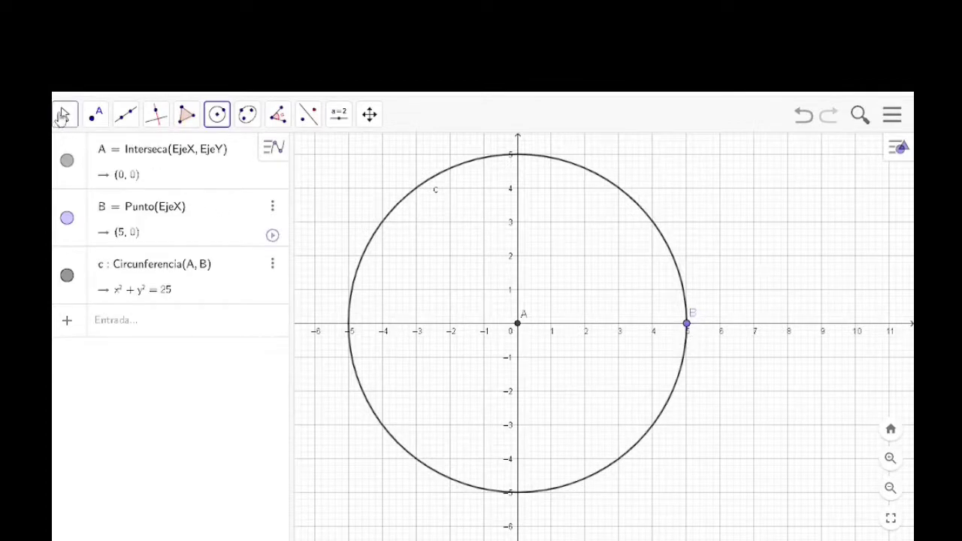
click(65, 116)
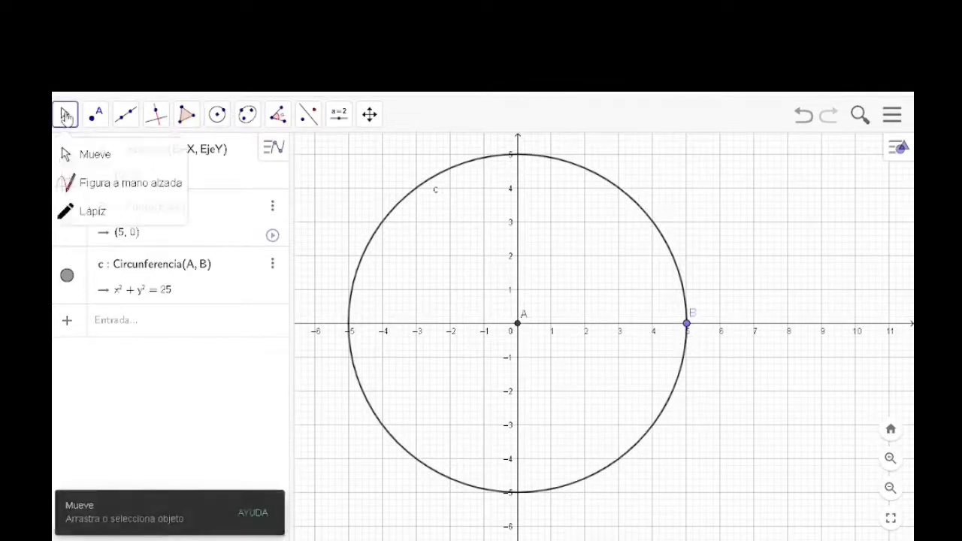
click(91, 154)
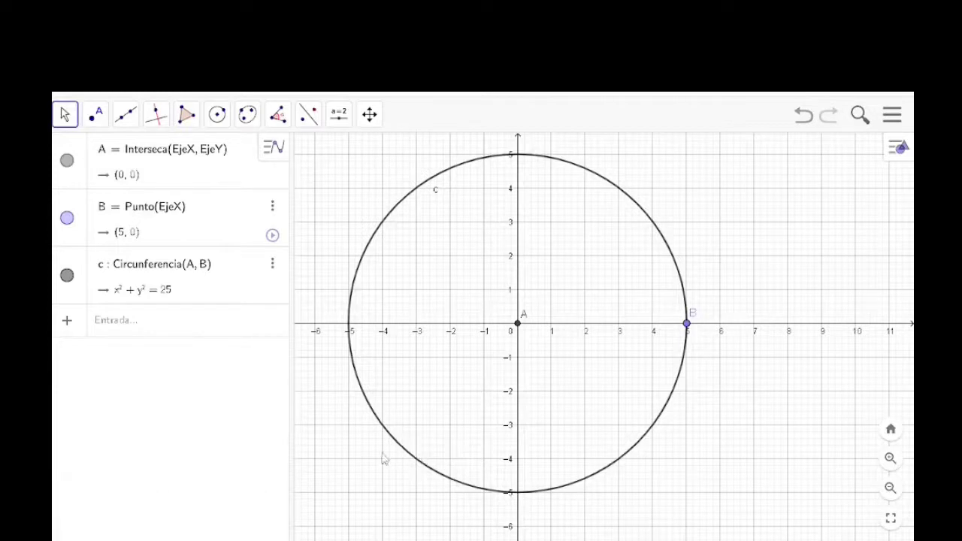
Hide point B and define a new point P = (5, 0).
click(66, 221)
click(137, 324)
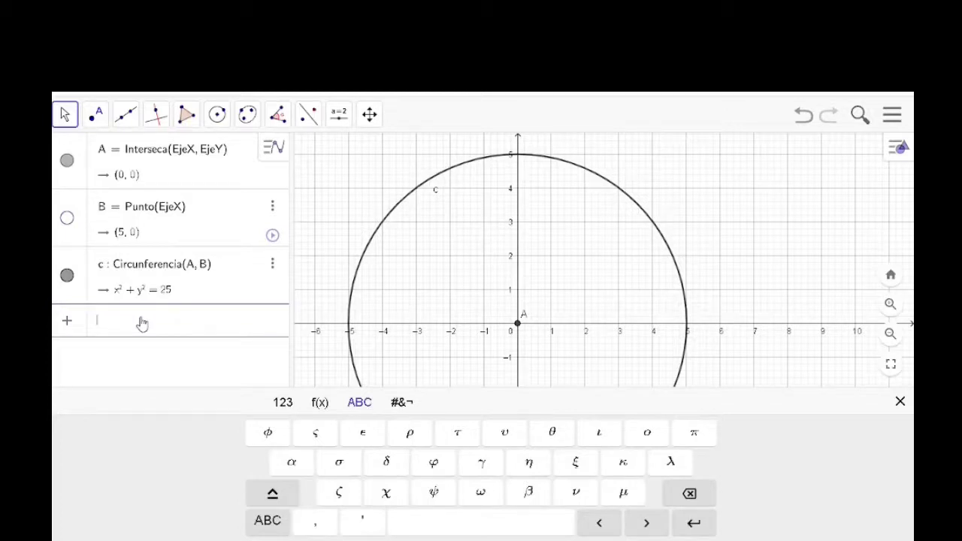
text(P = ()
text(5,)
text(0)
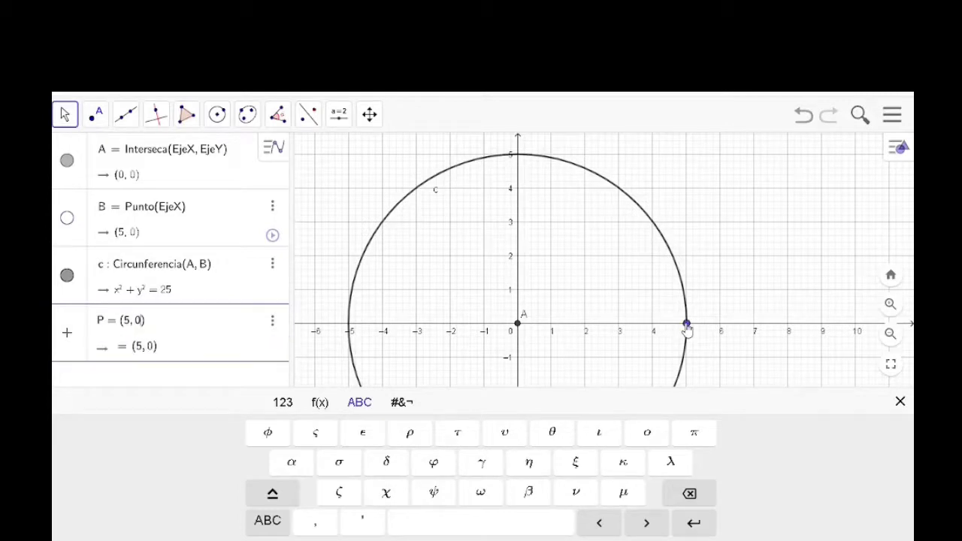
key(Return)
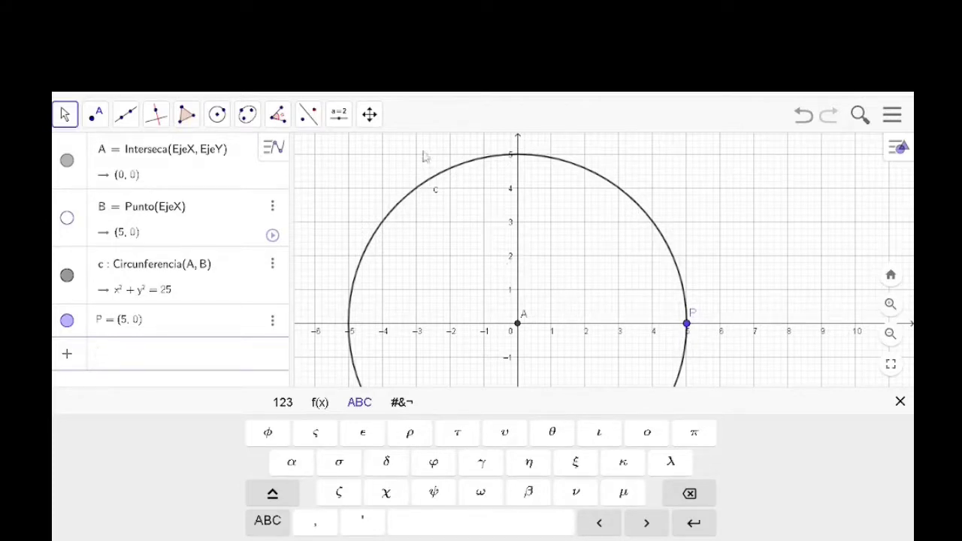
Create an angle slider α from 0° to 360° with a 1° increment near the circle's lower right, and set it to 0°.
click(339, 116)
click(366, 154)
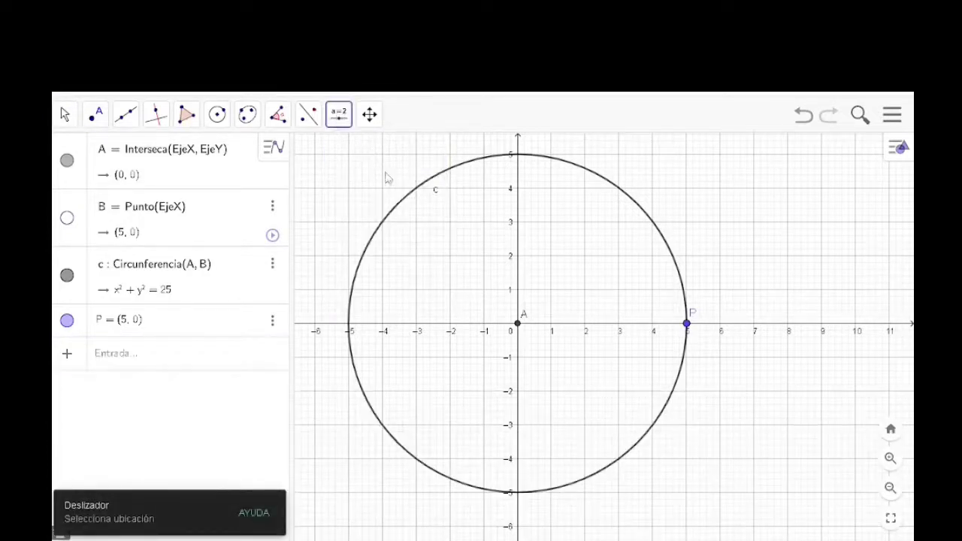
click(649, 479)
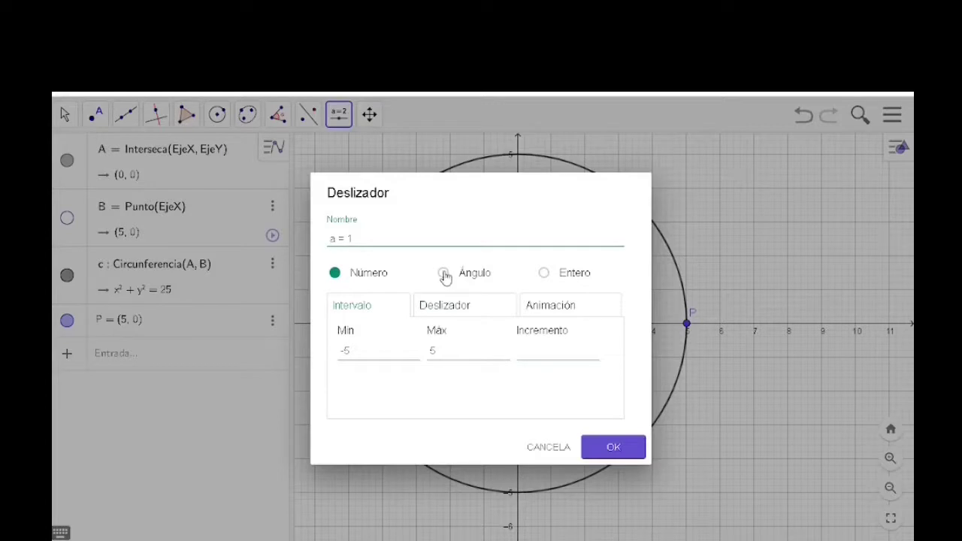
click(444, 275)
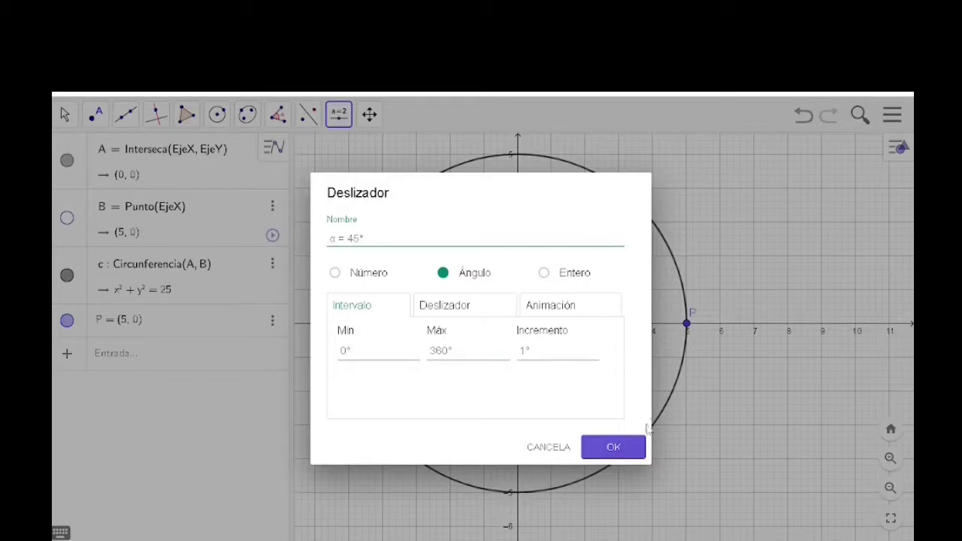
click(614, 448)
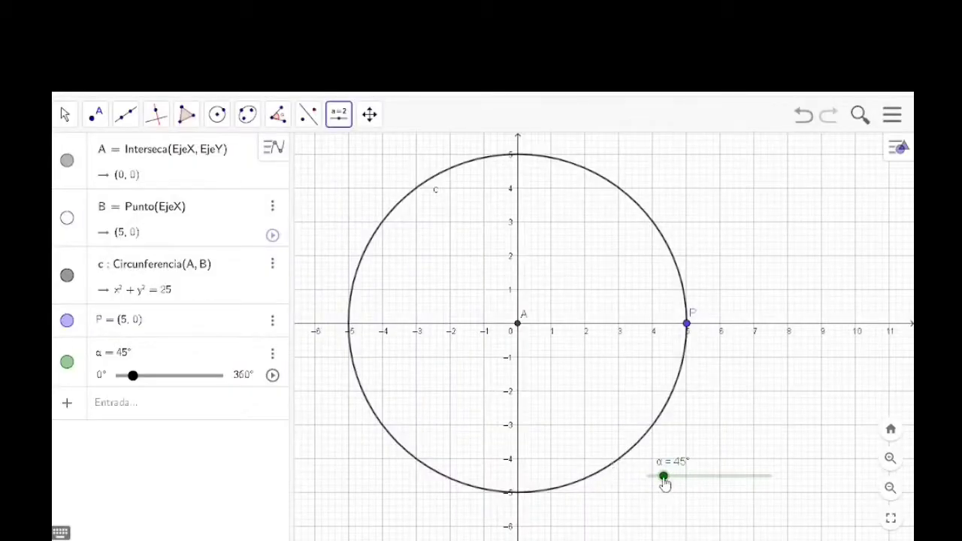
drag(655, 482, 636, 509)
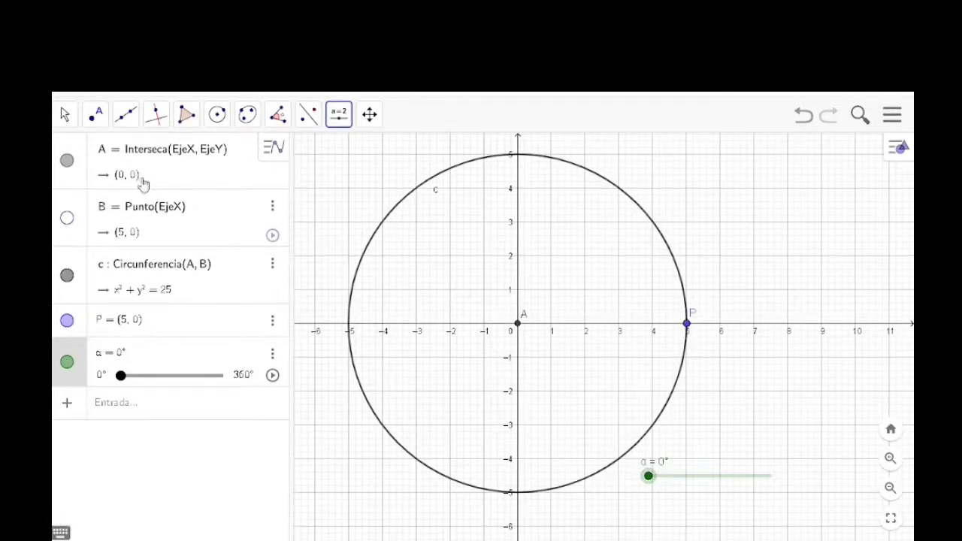
Move point P to about (3.34, 3.74) on the circle and draw a vector from A to P.
click(65, 114)
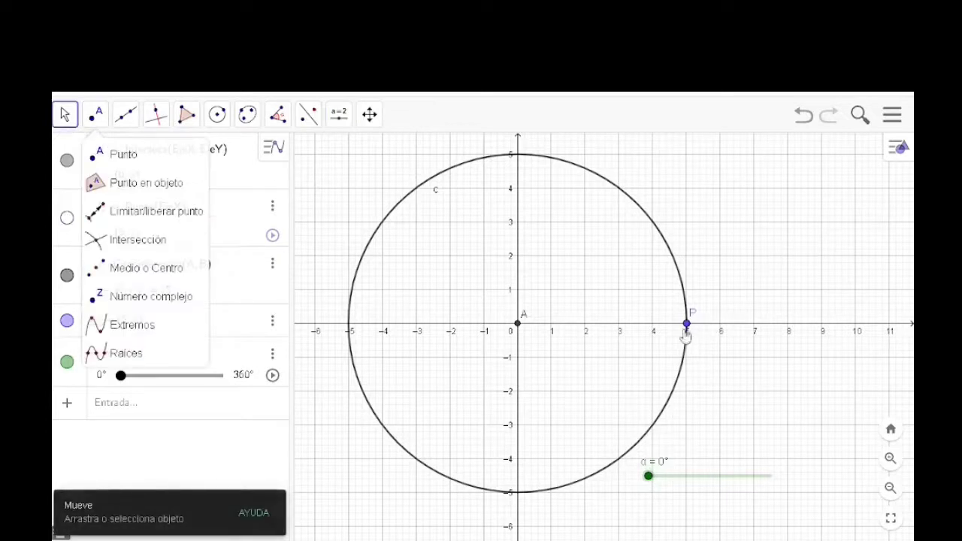
drag(688, 328, 633, 205)
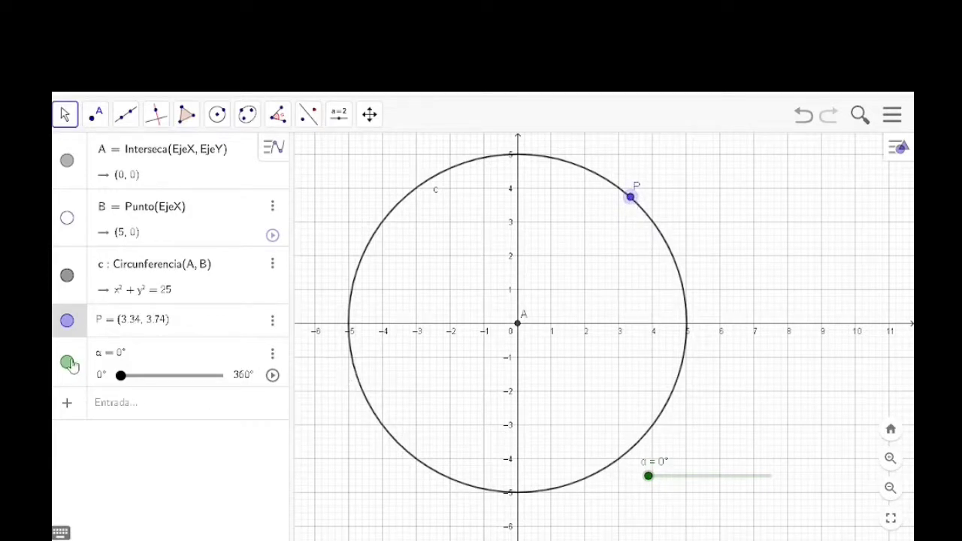
click(128, 119)
click(156, 295)
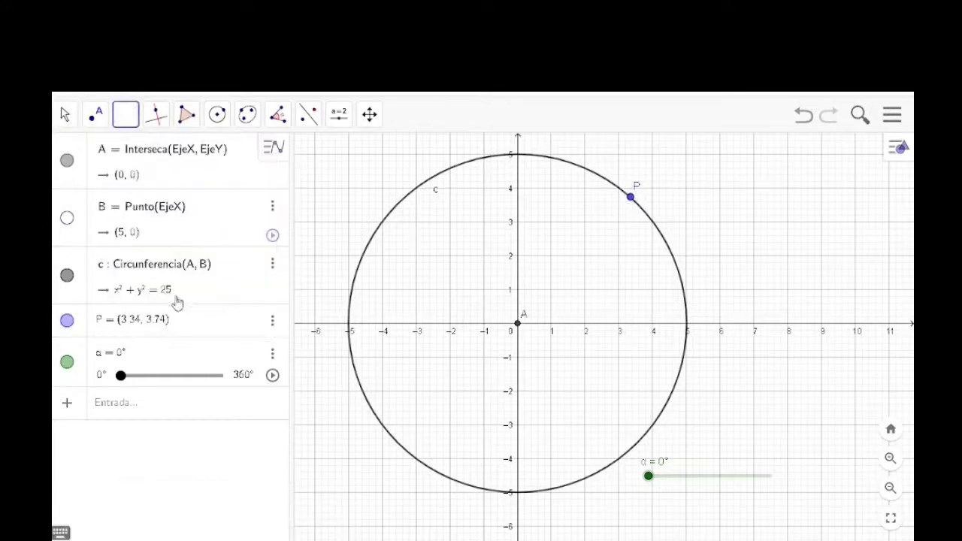
click(519, 325)
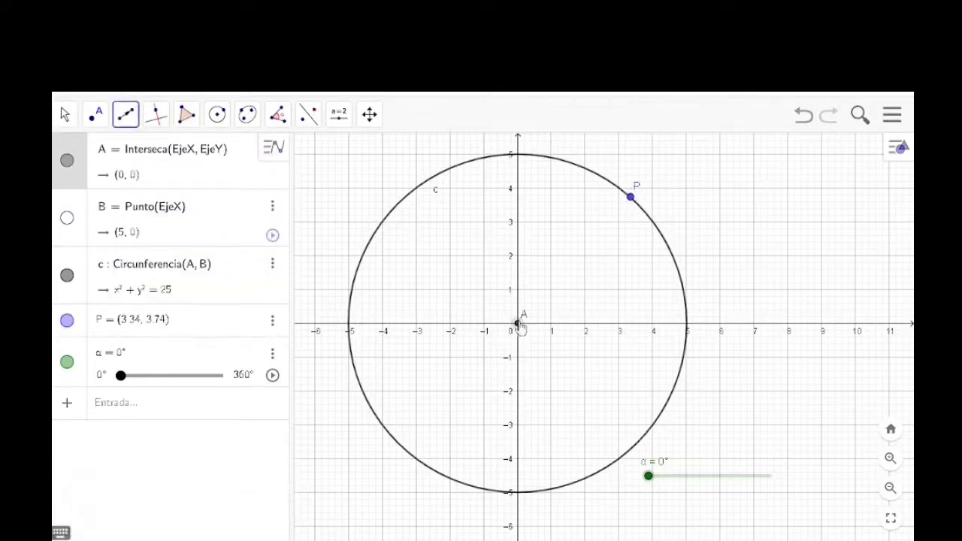
click(631, 200)
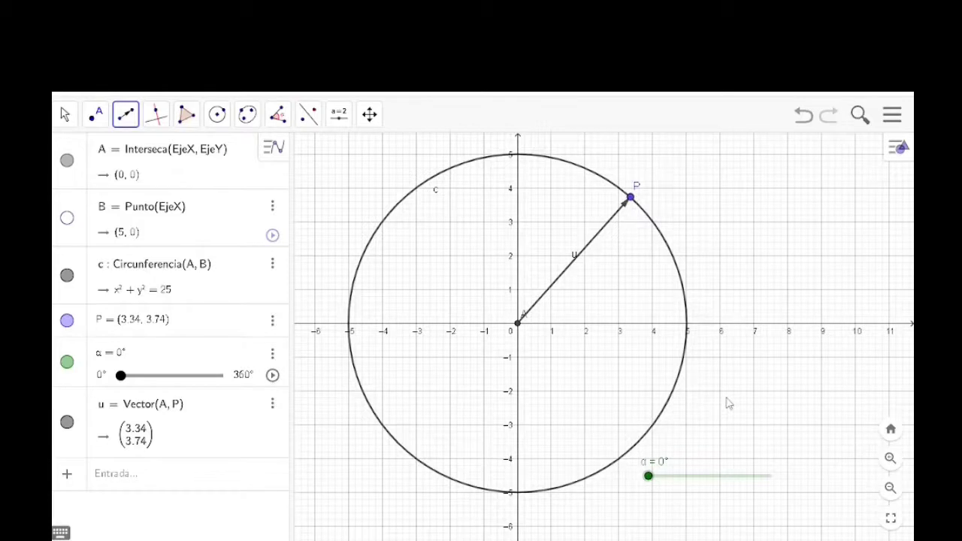
Replace the x-coordinate in point P's definition with 5·cos(α).
click(138, 323)
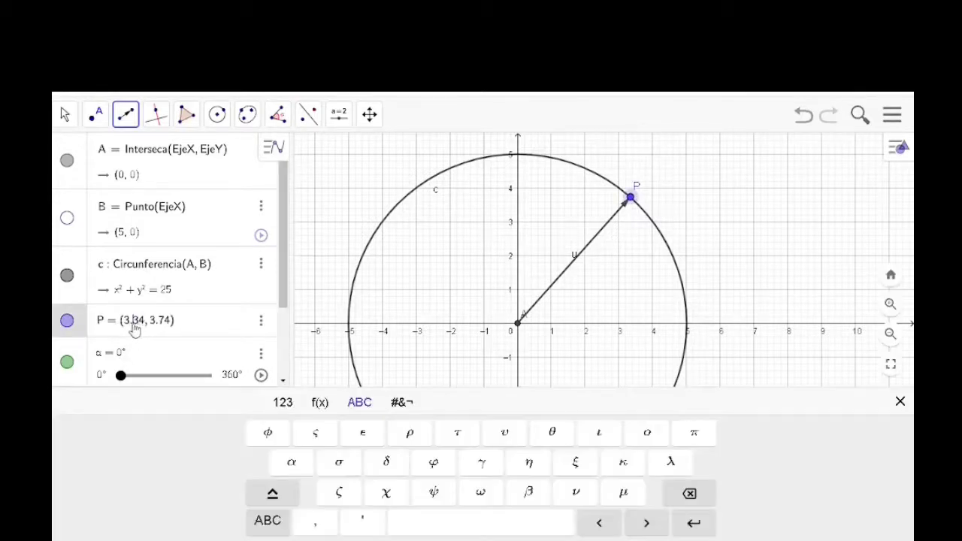
drag(126, 324, 144, 331)
text(5)
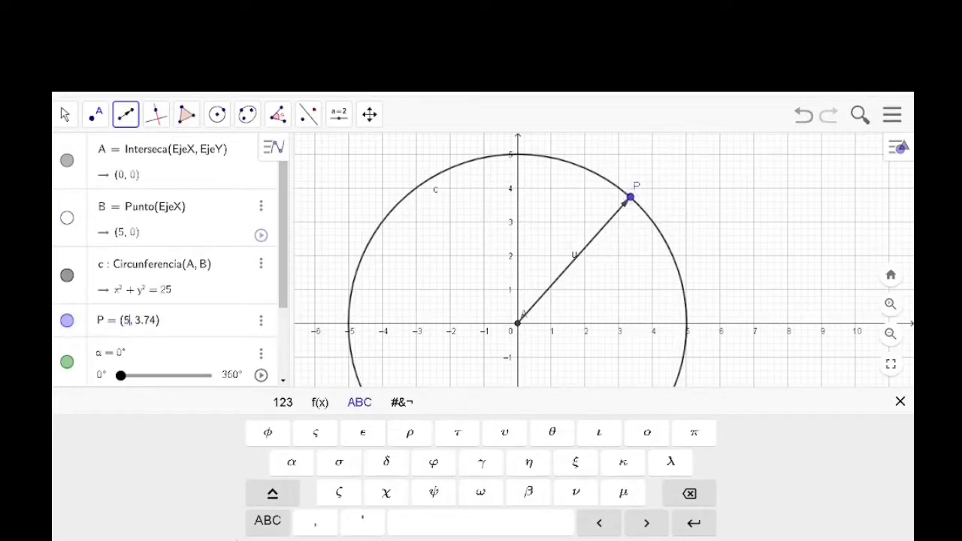
click(282, 403)
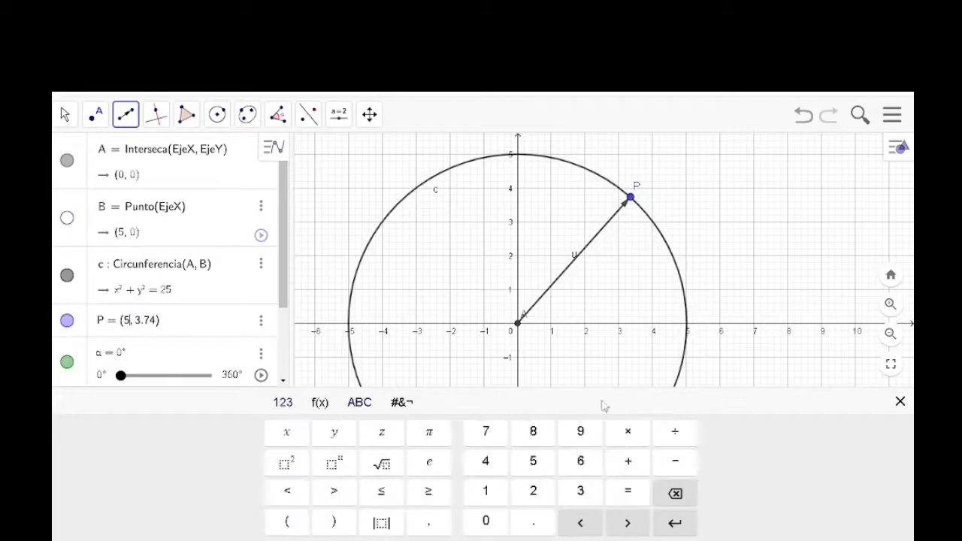
click(627, 434)
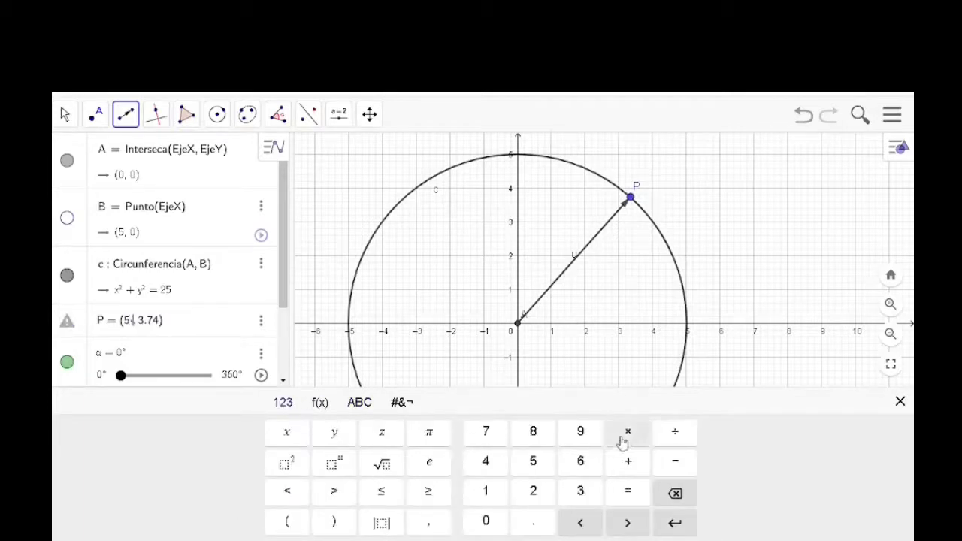
click(320, 403)
click(390, 428)
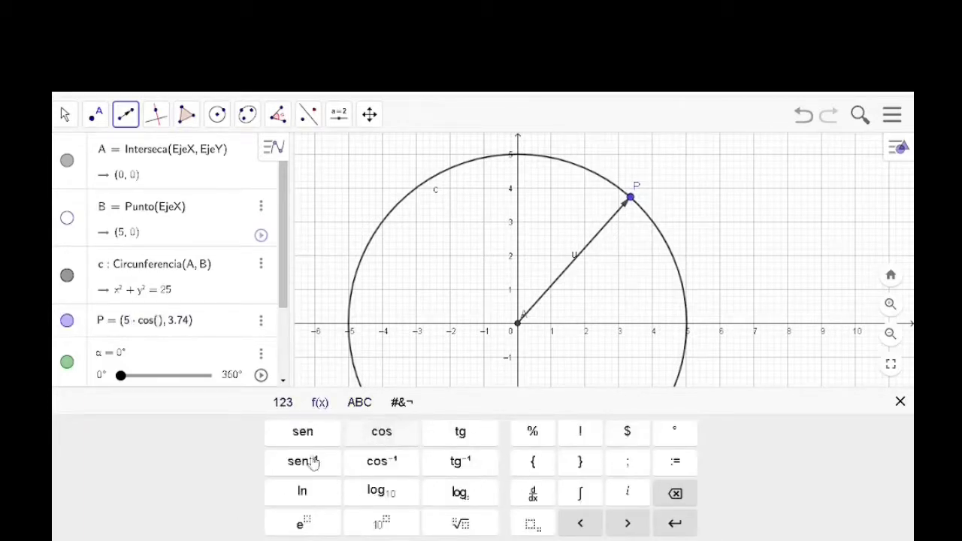
click(359, 402)
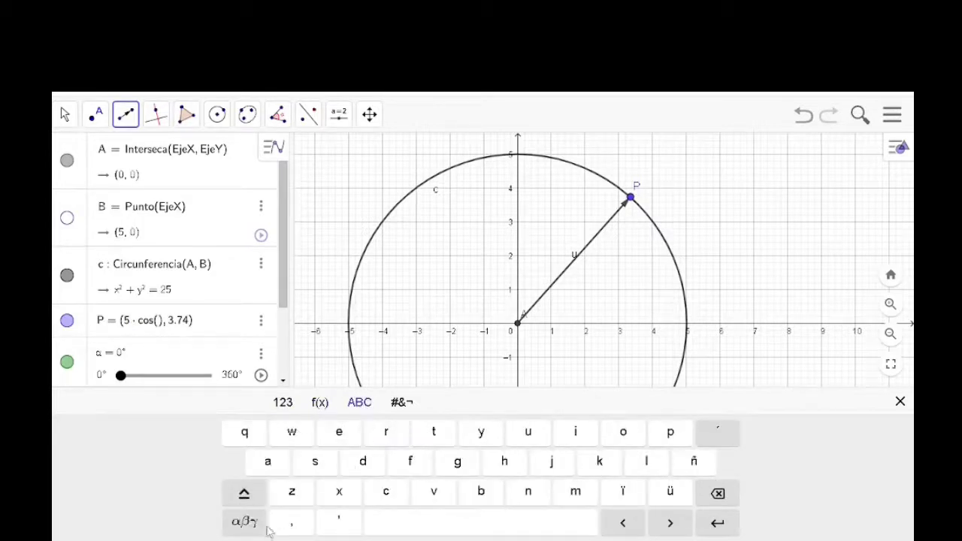
click(242, 524)
click(289, 465)
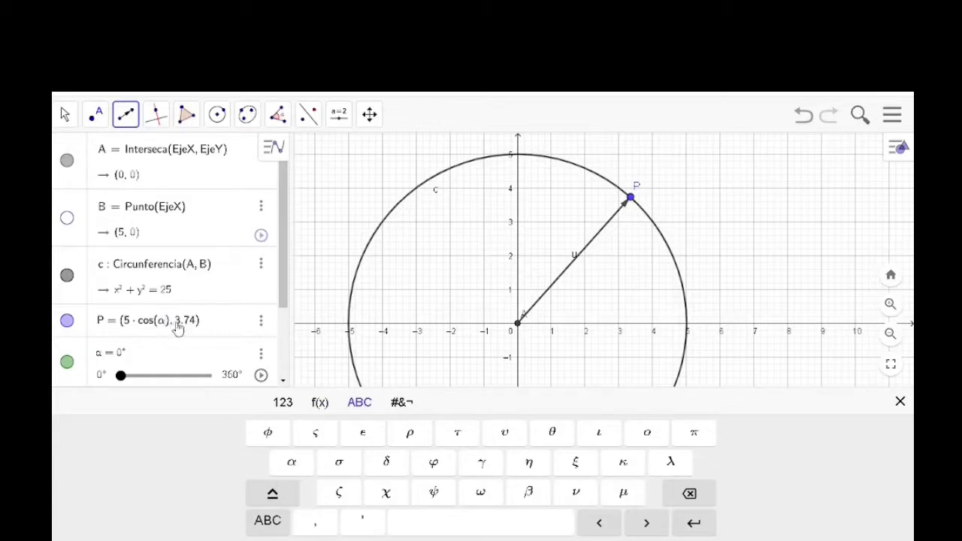
Replace the y-coordinate in point P's definition with 5·sen(α) and apply the new definition.
drag(178, 326, 197, 335)
text(5)
click(283, 404)
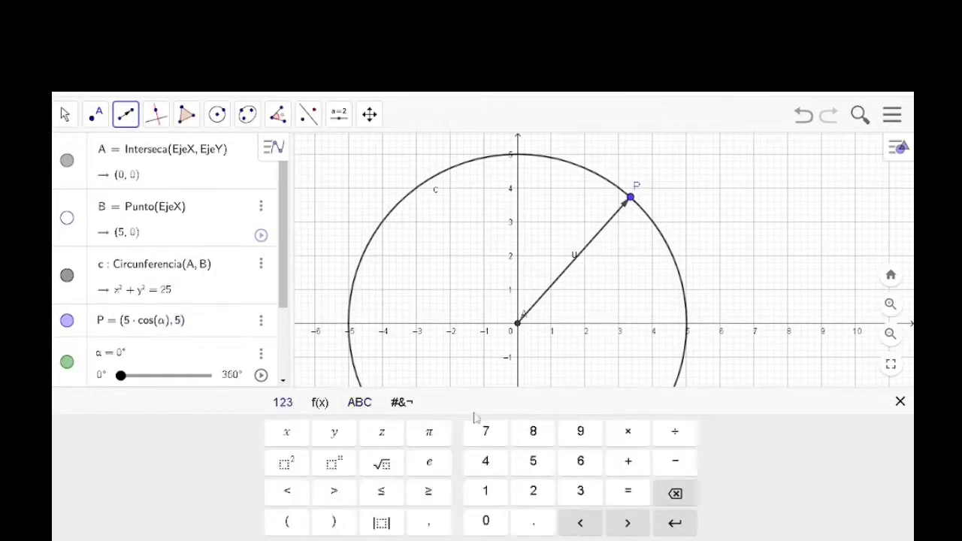
click(627, 432)
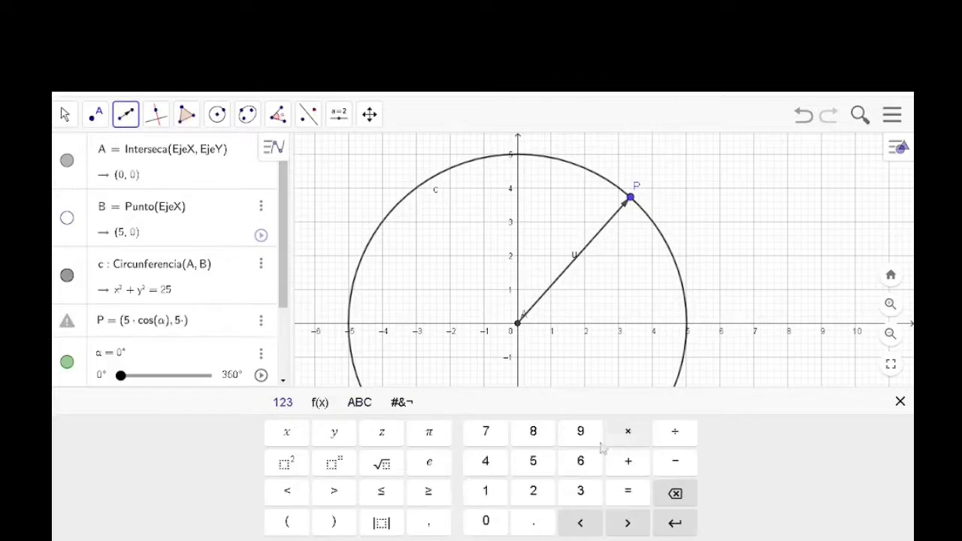
click(320, 402)
click(301, 435)
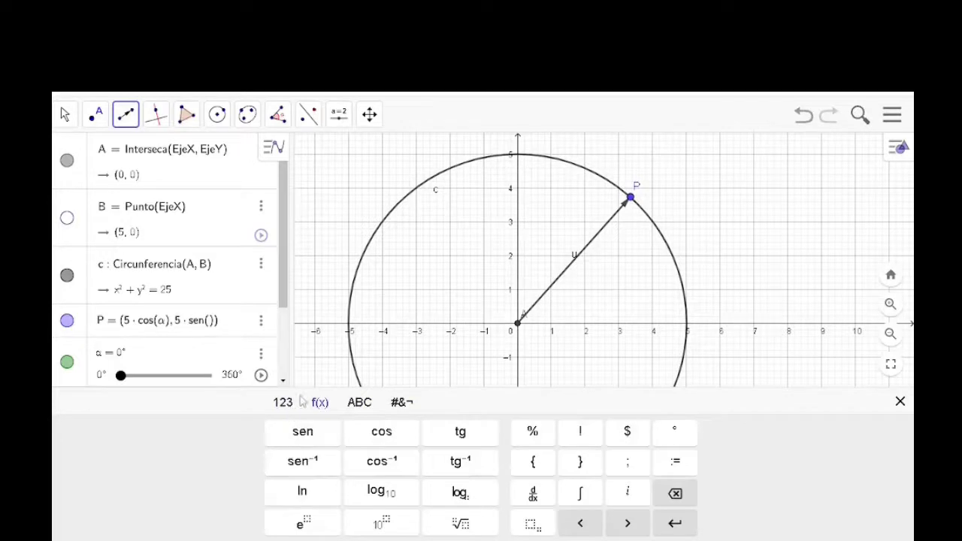
click(362, 404)
click(245, 521)
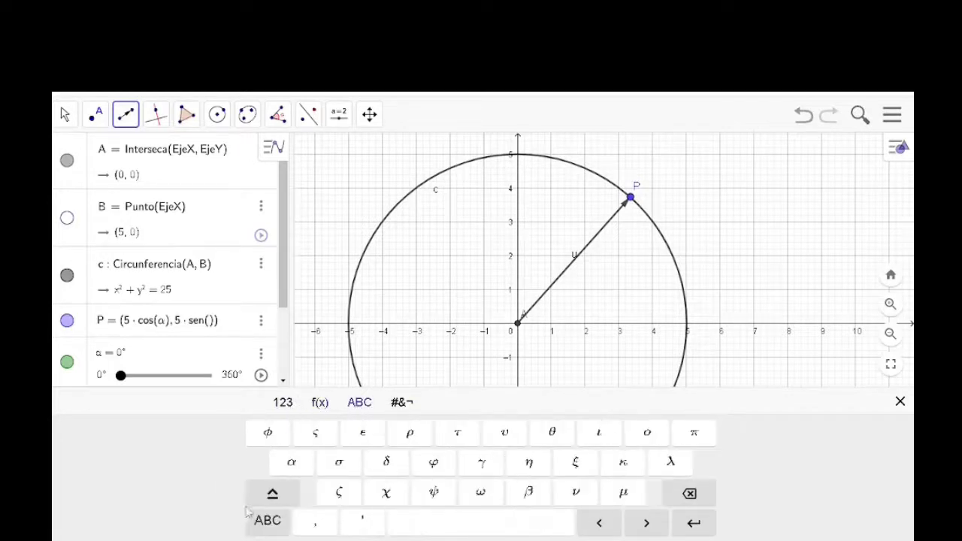
click(290, 466)
key(Return)
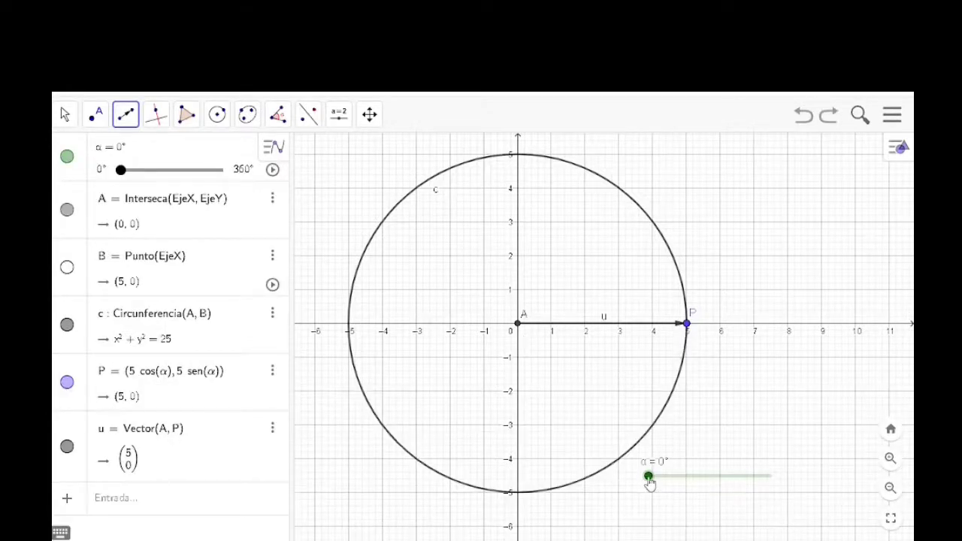
Test the vector's rotation by varying the α slider and running its animation, then pause it.
mouse_move(647, 483)
mouse_down()
mouse_move(775, 489)
mouse_move(645, 477)
mouse_up()
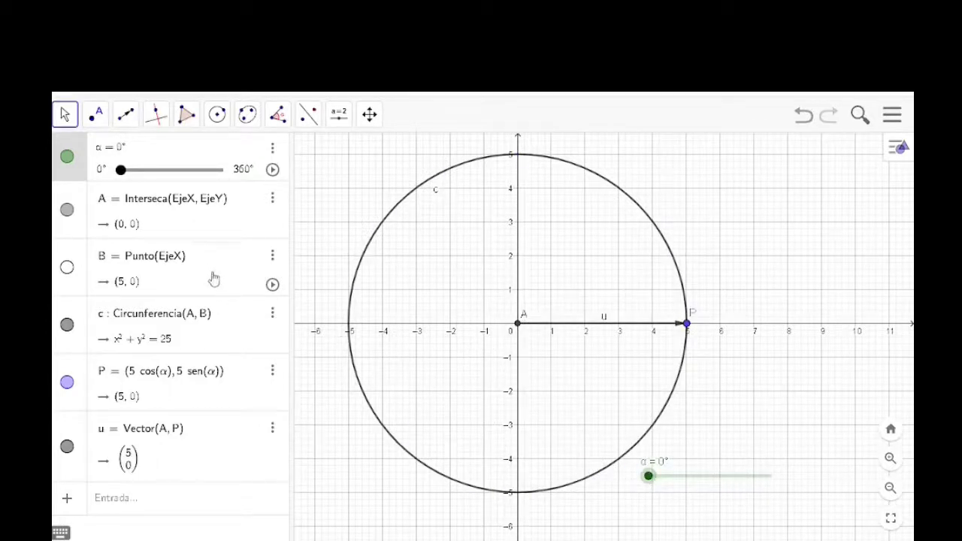
click(272, 170)
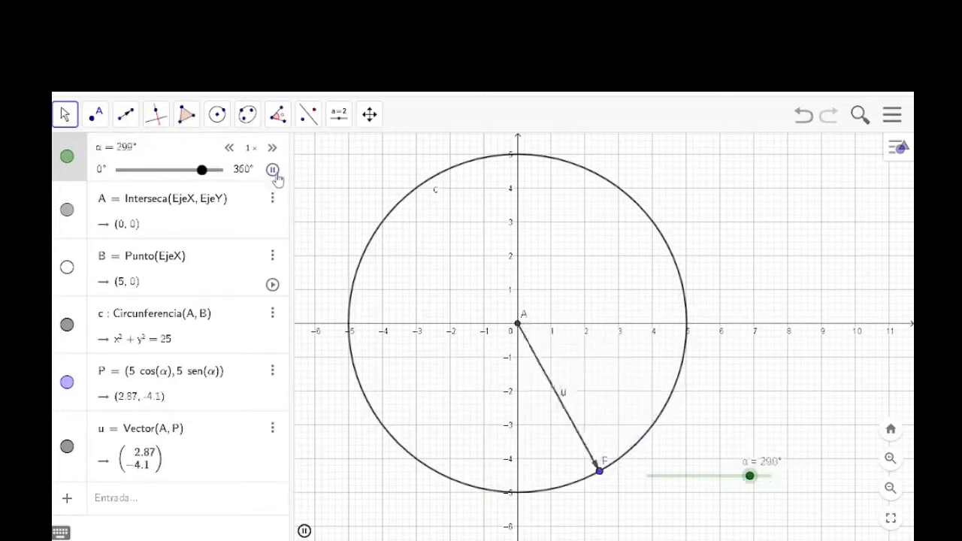
click(274, 171)
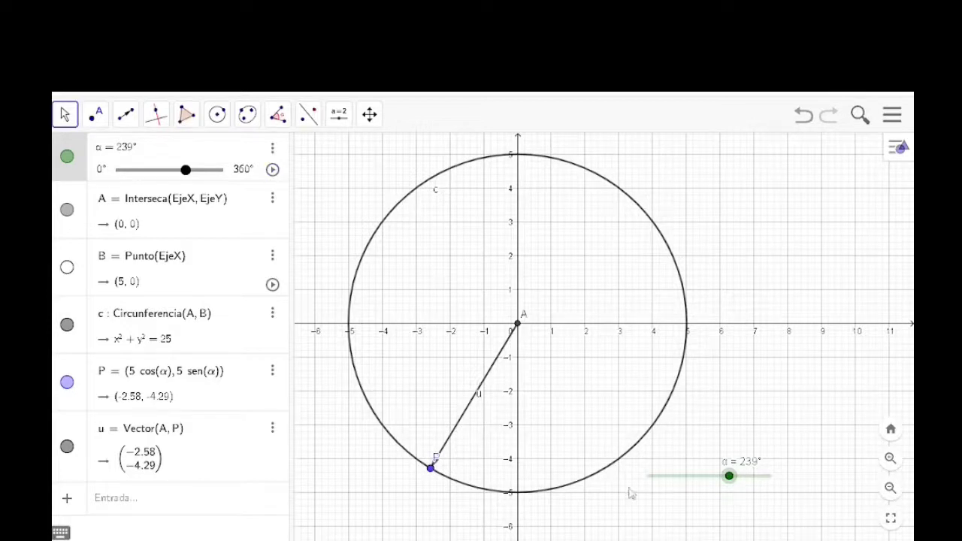
Set the α slider's animation repeat mode to Creciente (una sola vez) and close its properties.
right_click(702, 478)
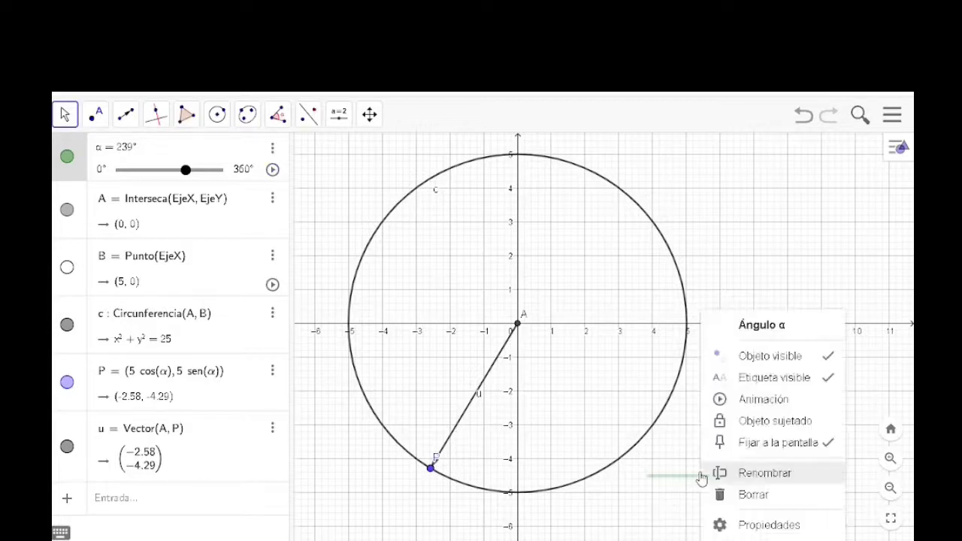
click(768, 526)
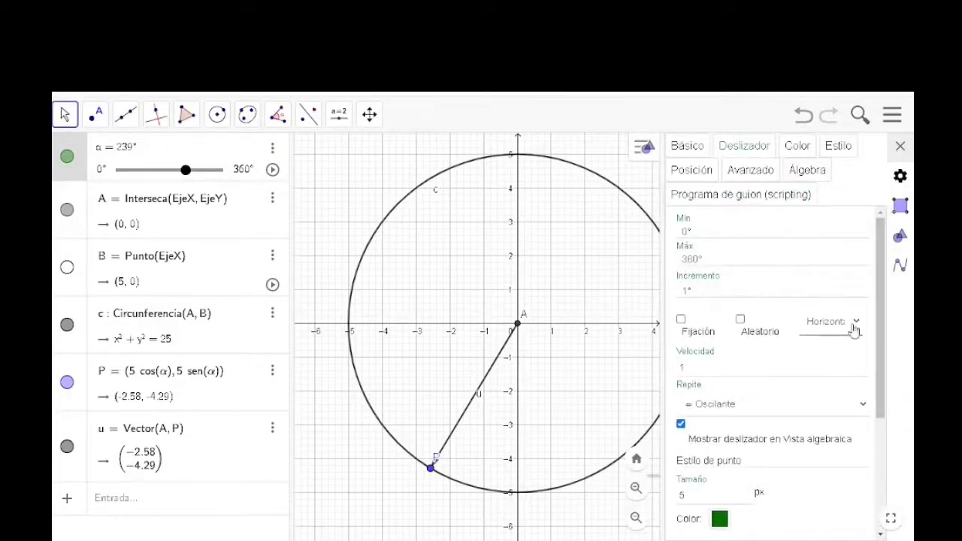
drag(884, 304, 884, 371)
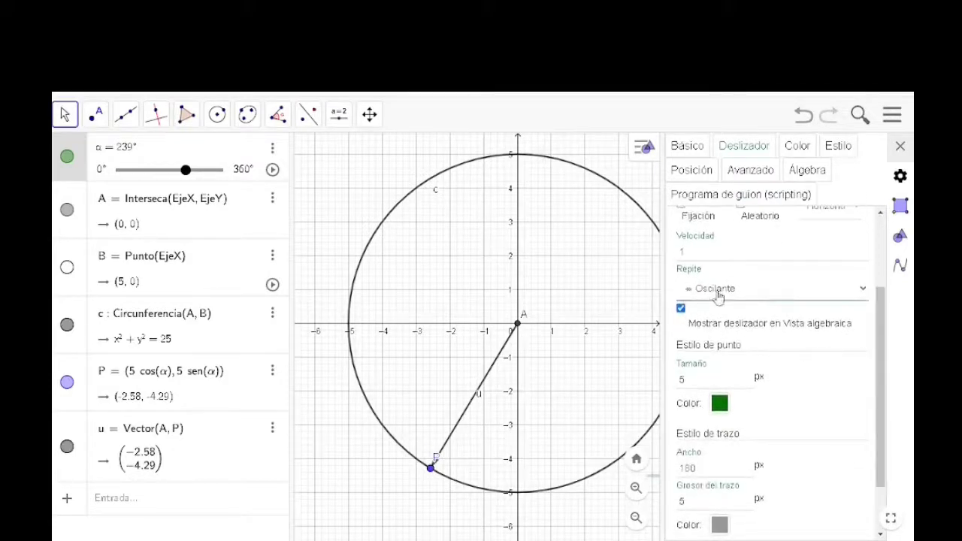
click(866, 291)
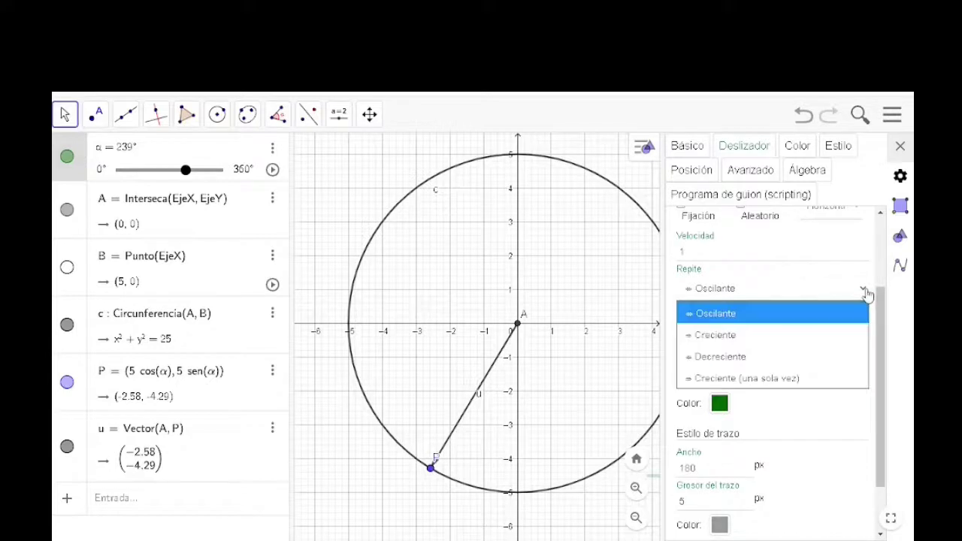
click(774, 380)
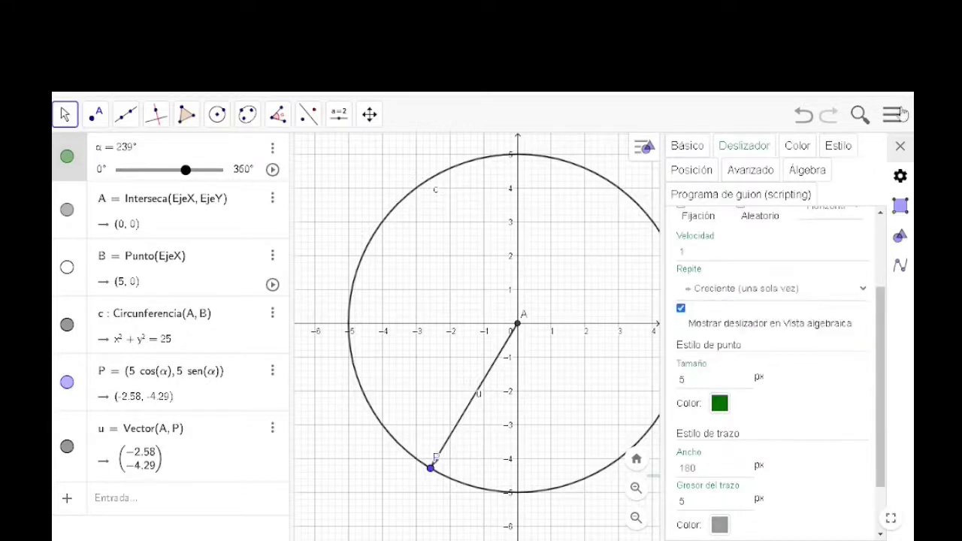
click(899, 145)
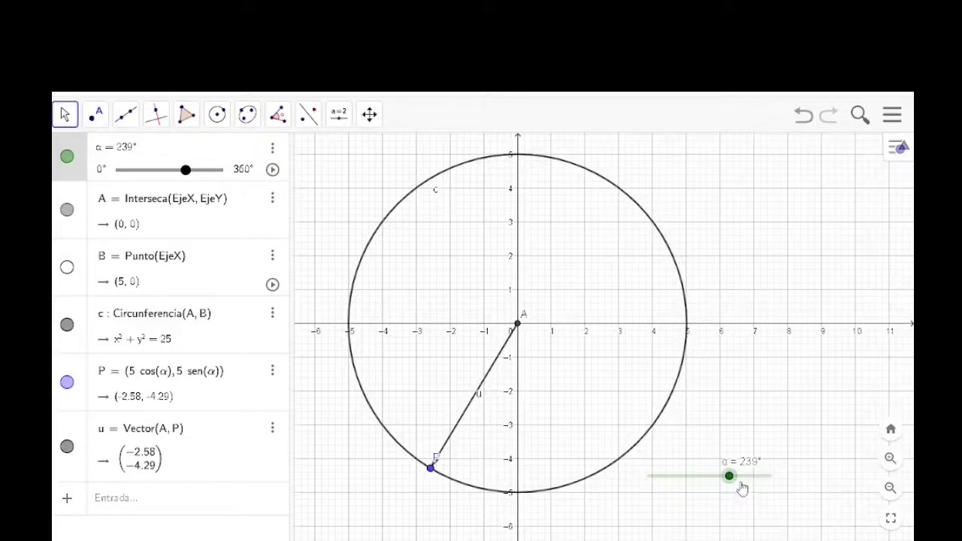
Reset the α slider to 0° and start its animation.
drag(728, 478, 635, 496)
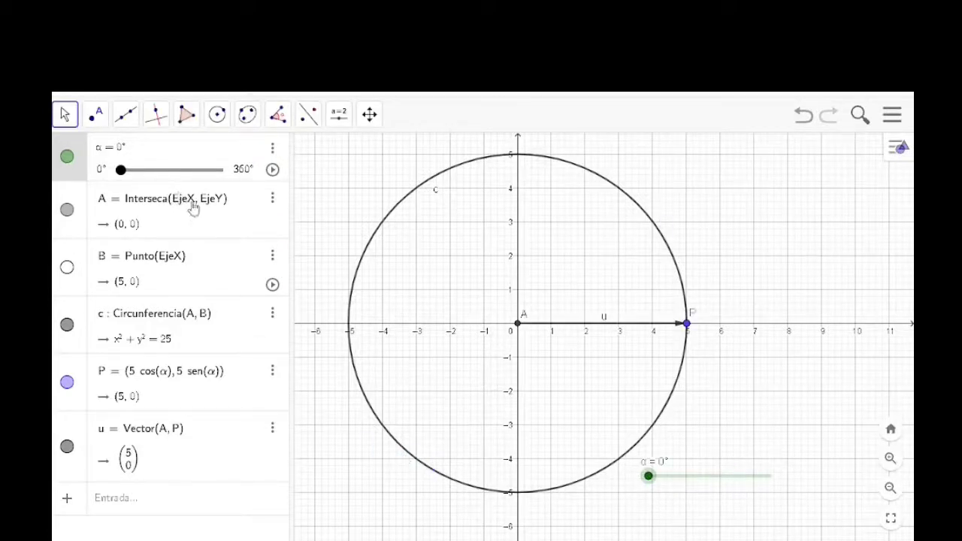
click(273, 170)
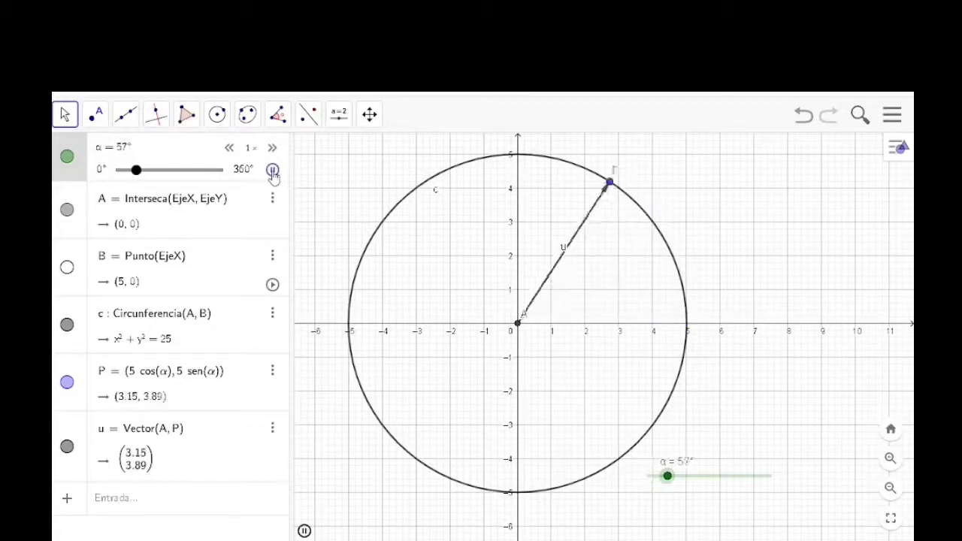